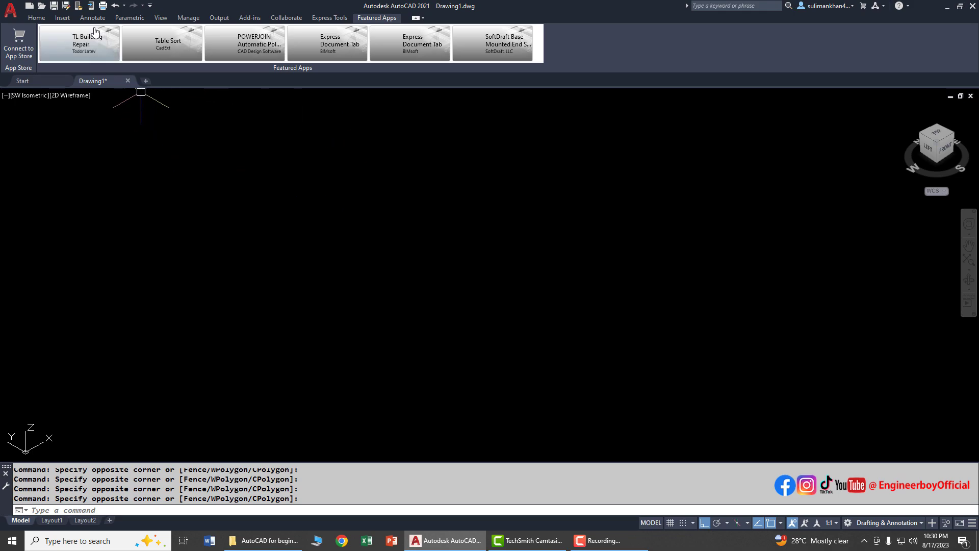
Reset the blank drawing to its Home view, then apply the SW Isometric preset view
click(37, 18)
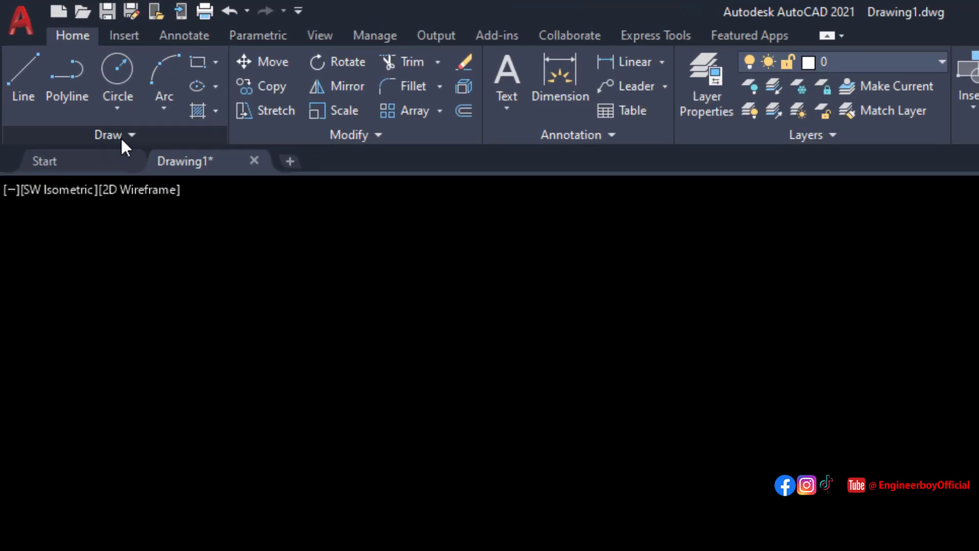
click(122, 138)
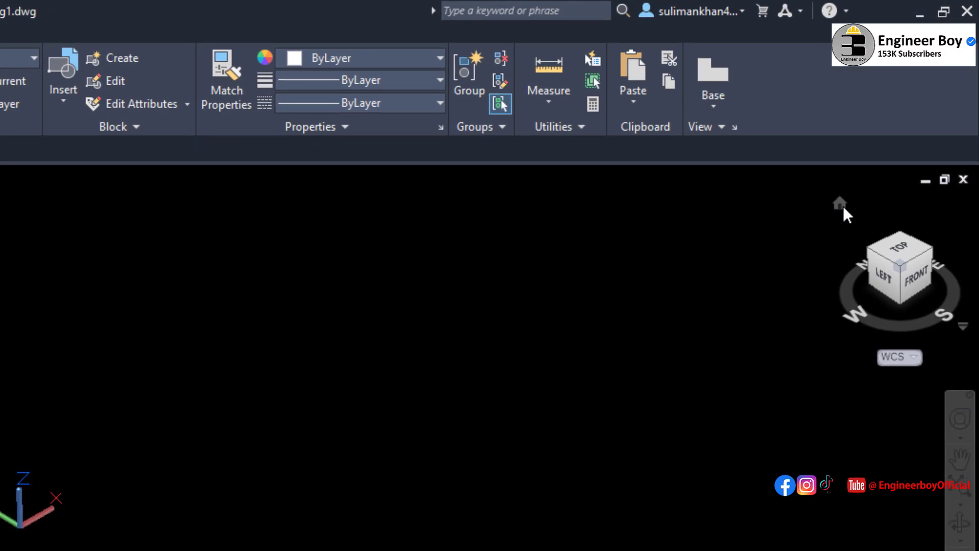
click(840, 204)
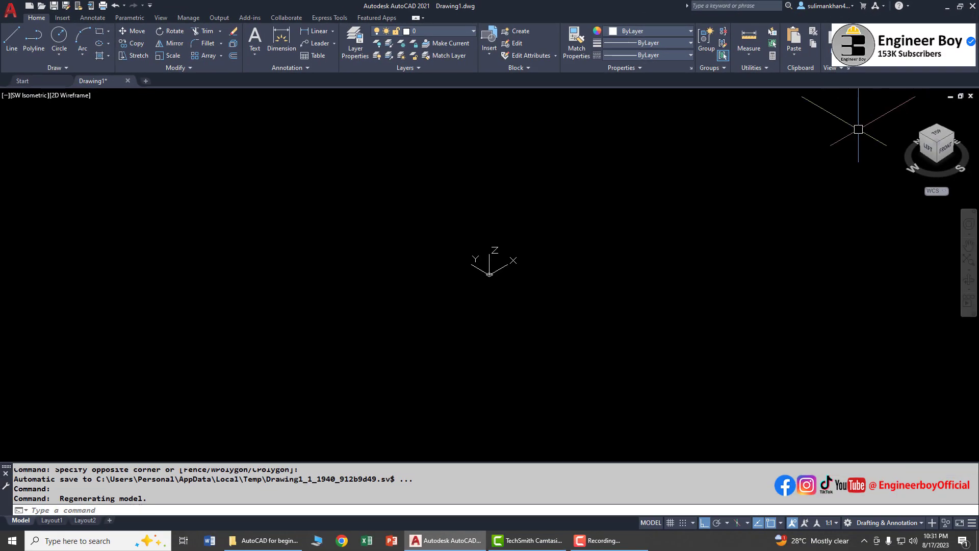
click(167, 19)
click(108, 32)
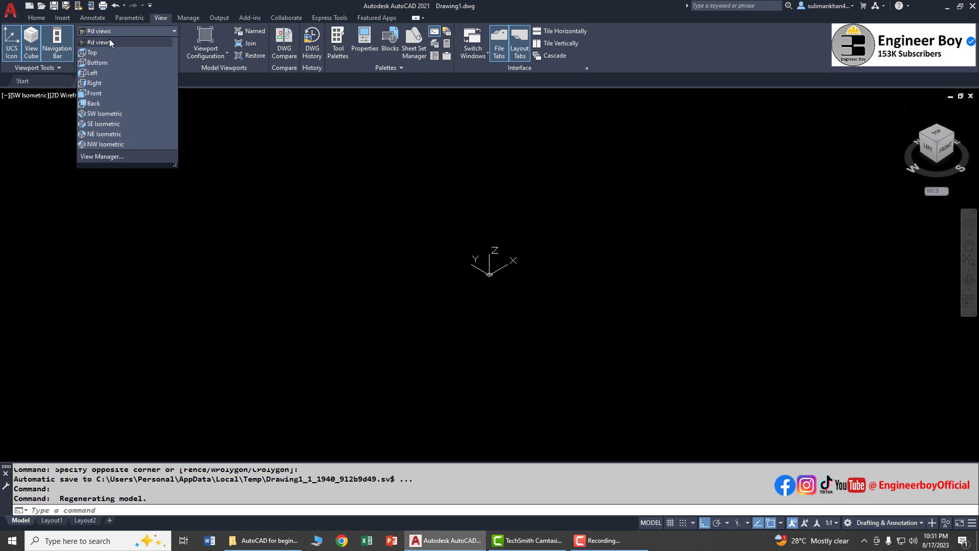
click(96, 114)
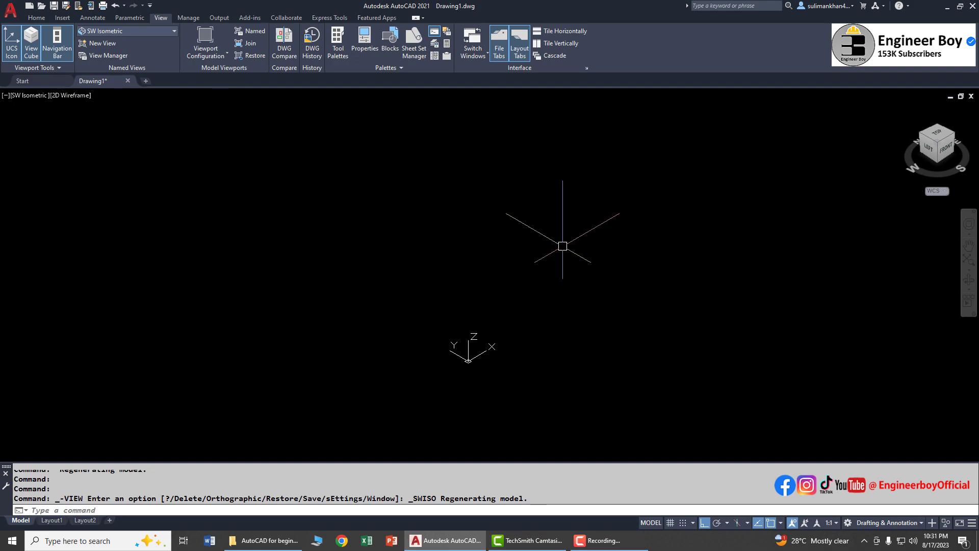
click(41, 18)
Start the HELIX command and place its base centre near the middle of the drawing
text(H)
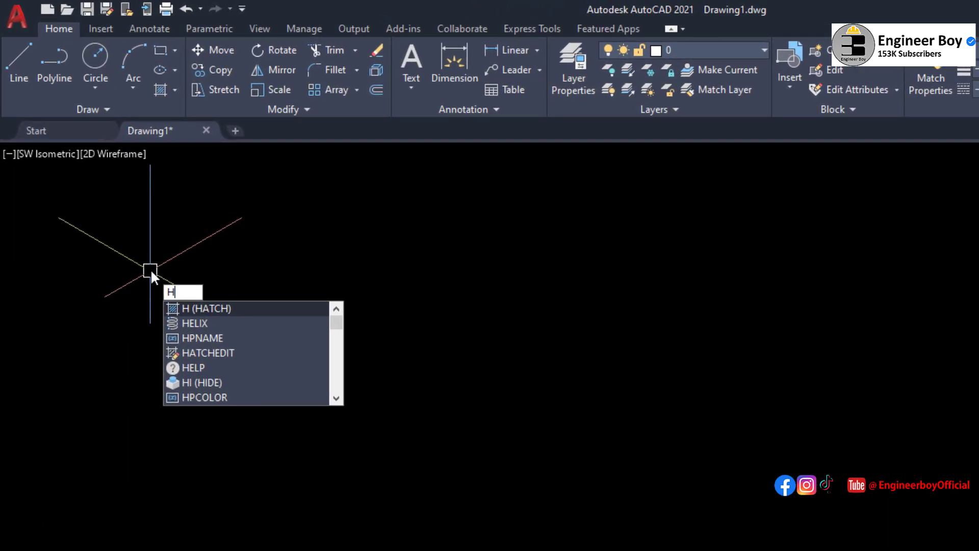
text(ELI)
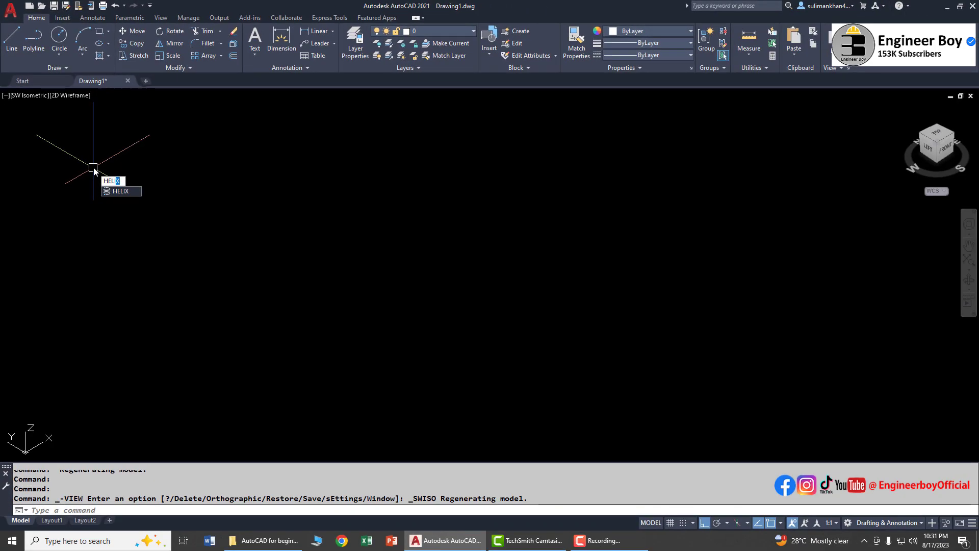
key(Return)
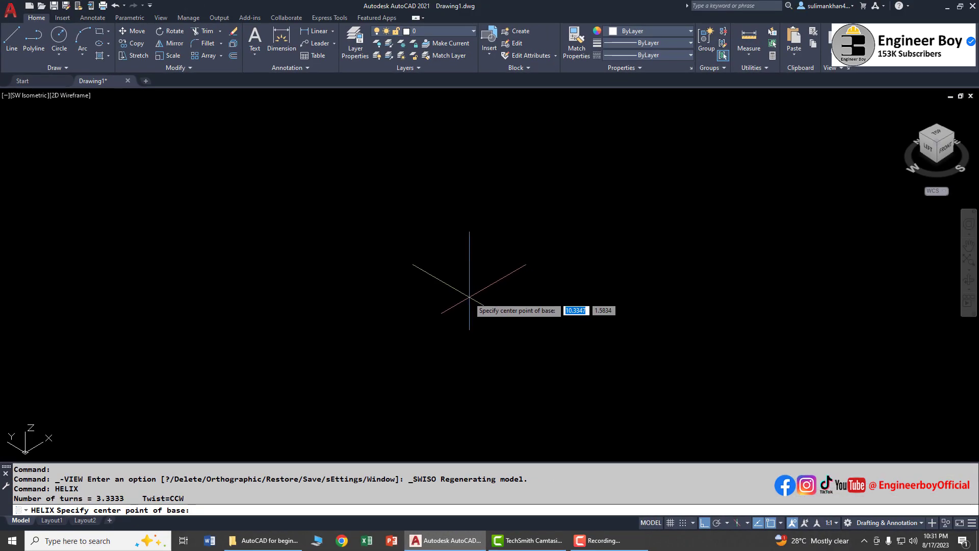
click(469, 297)
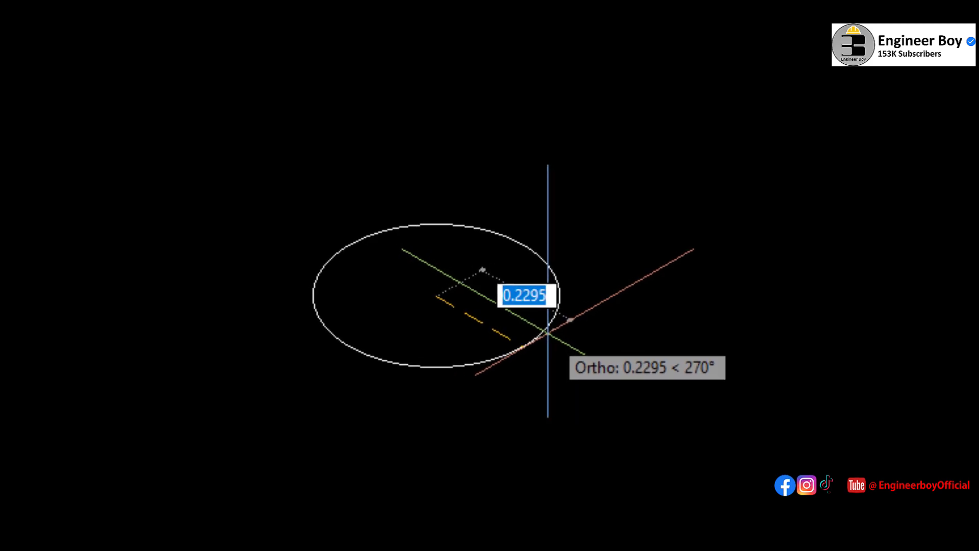
Enter 5 for the helix base radius and 5 for its top radius
text(5)
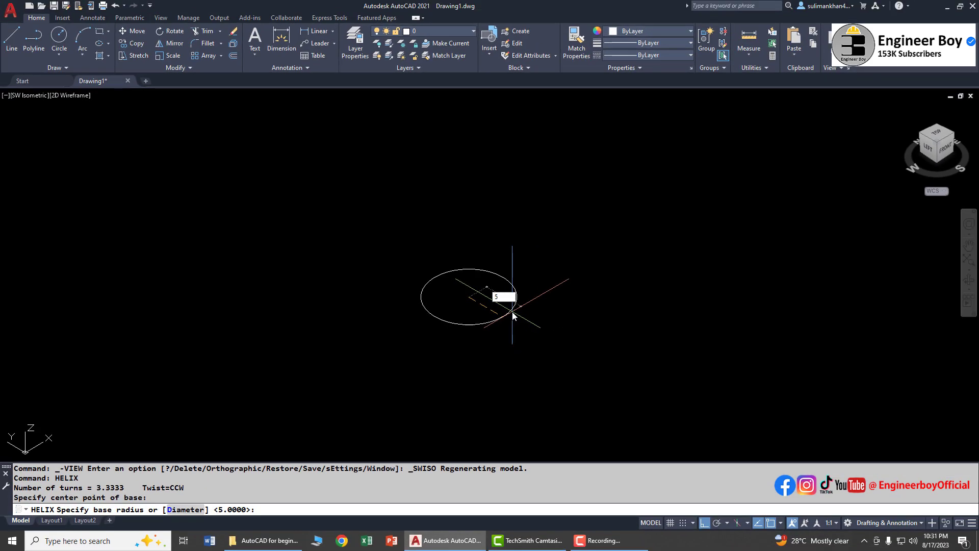
key(Return)
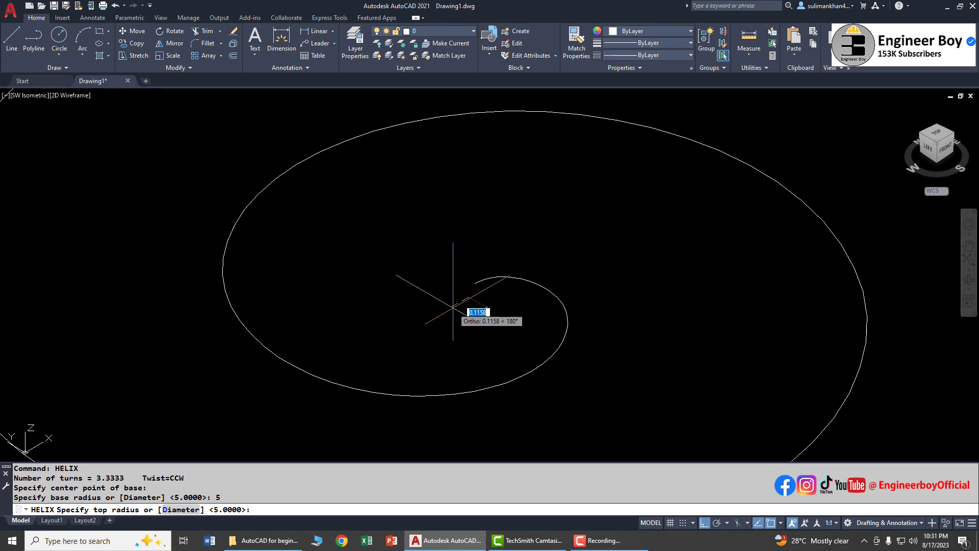
text(5)
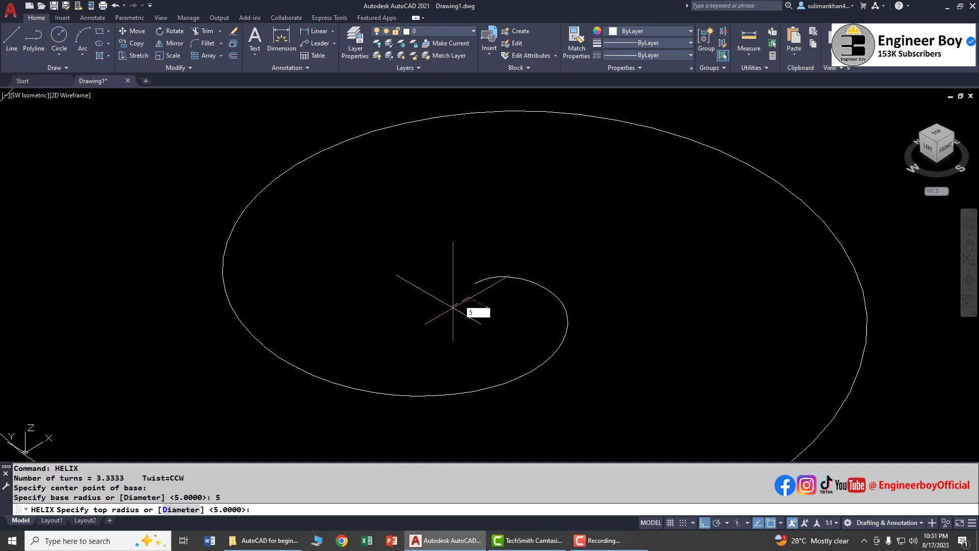
key(Return)
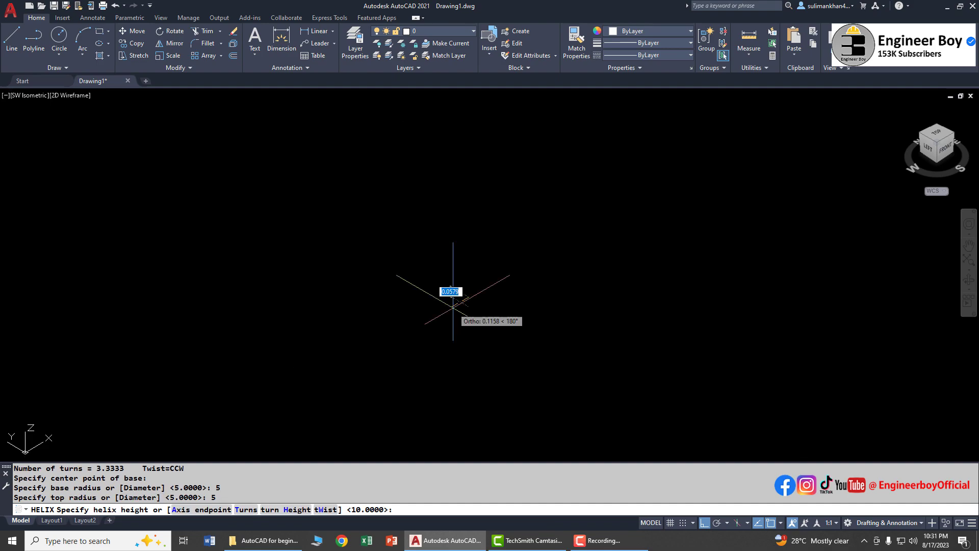
Zoom out and set the helix twist direction to clockwise (CW)
scroll(416, 312, down, 3)
scroll(387, 316, down, 2)
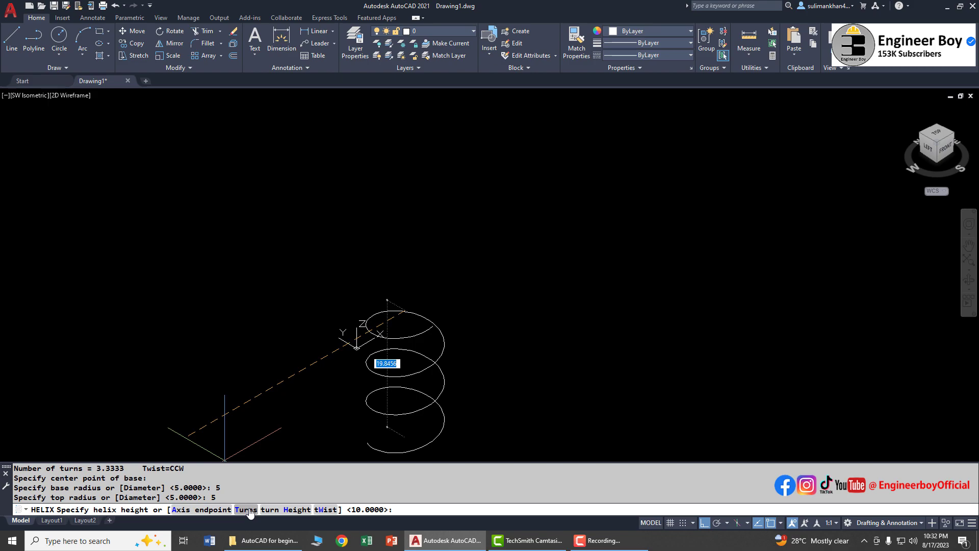
click(323, 510)
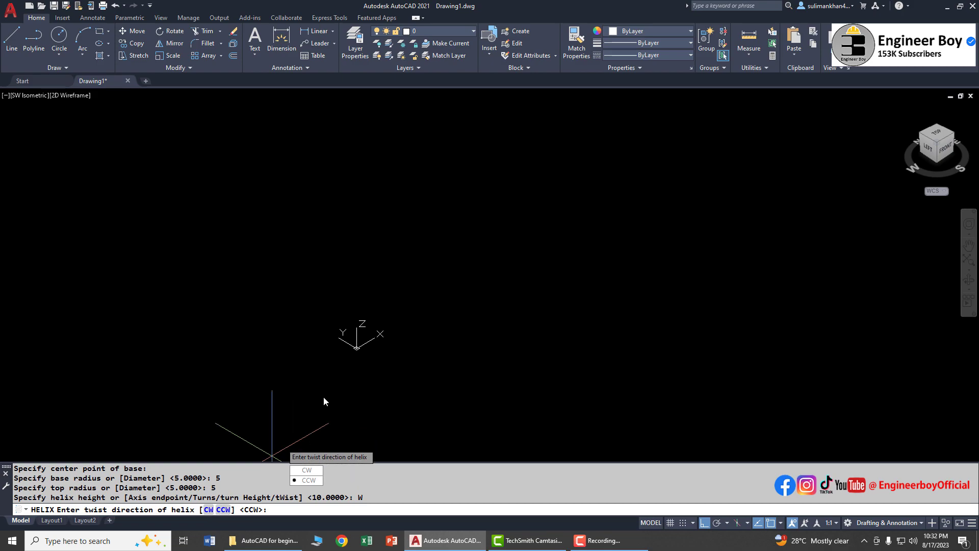
click(306, 469)
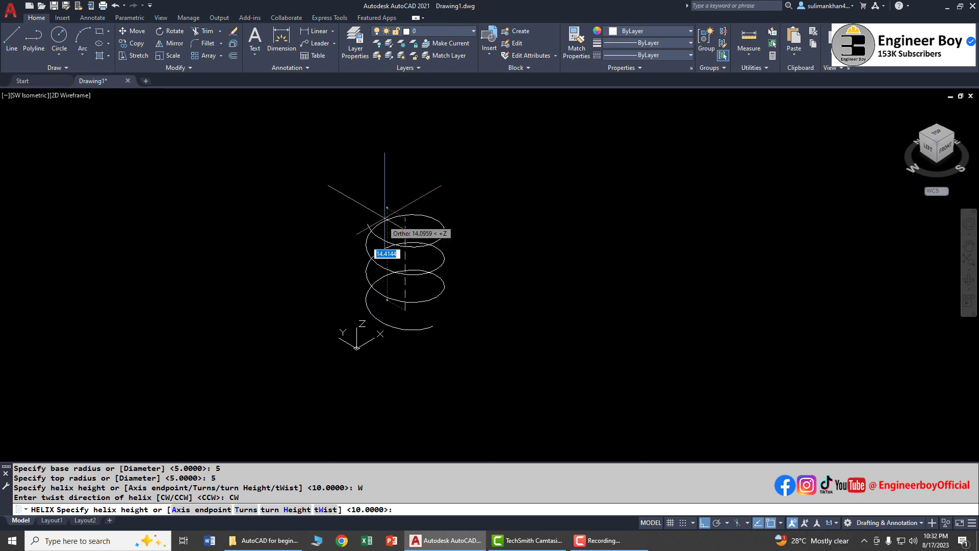
Change the helix twist to counterclockwise (CCW) and select the turn Height option
right_click(428, 182)
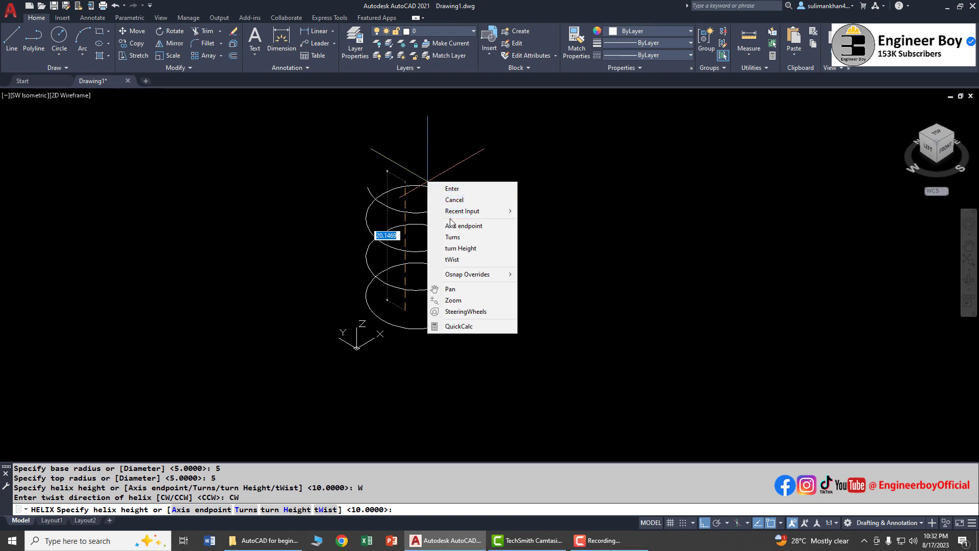
click(463, 260)
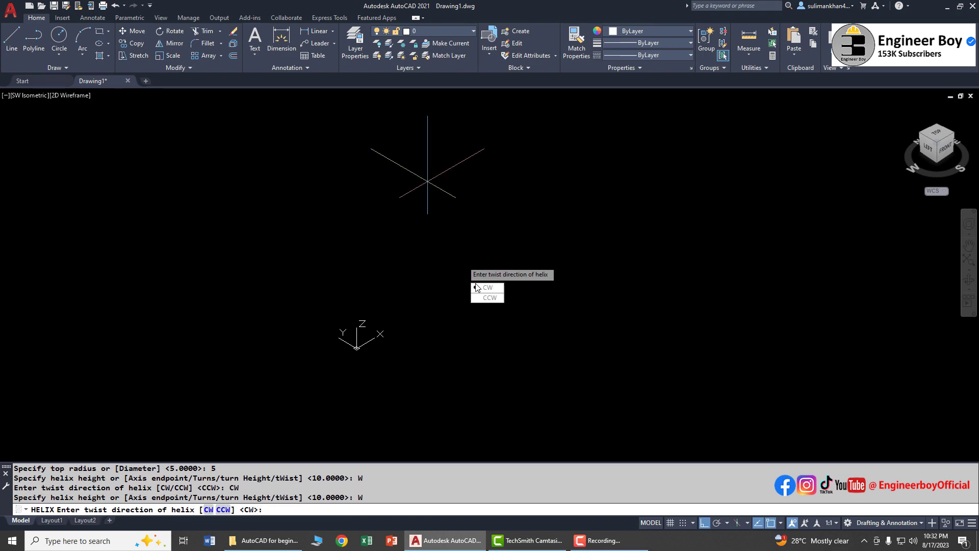
click(490, 298)
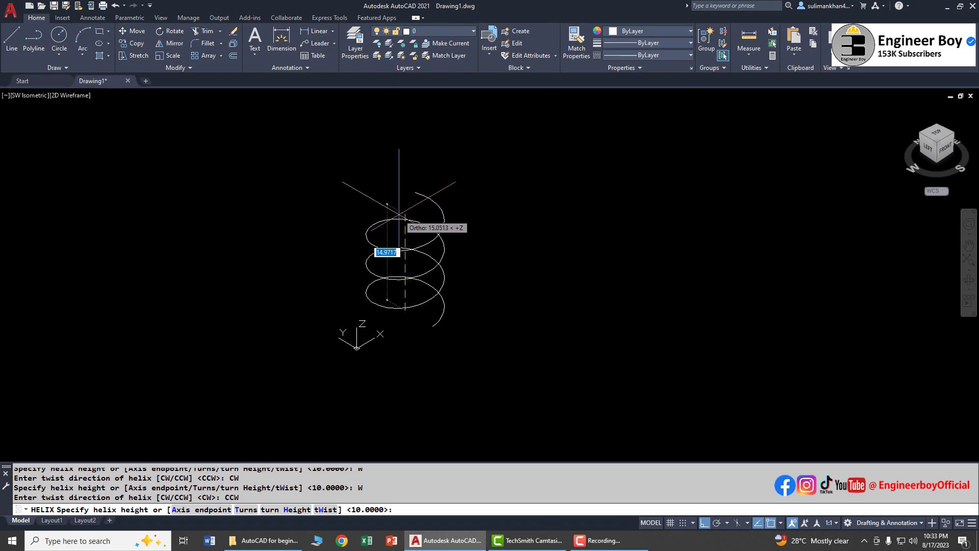
click(286, 510)
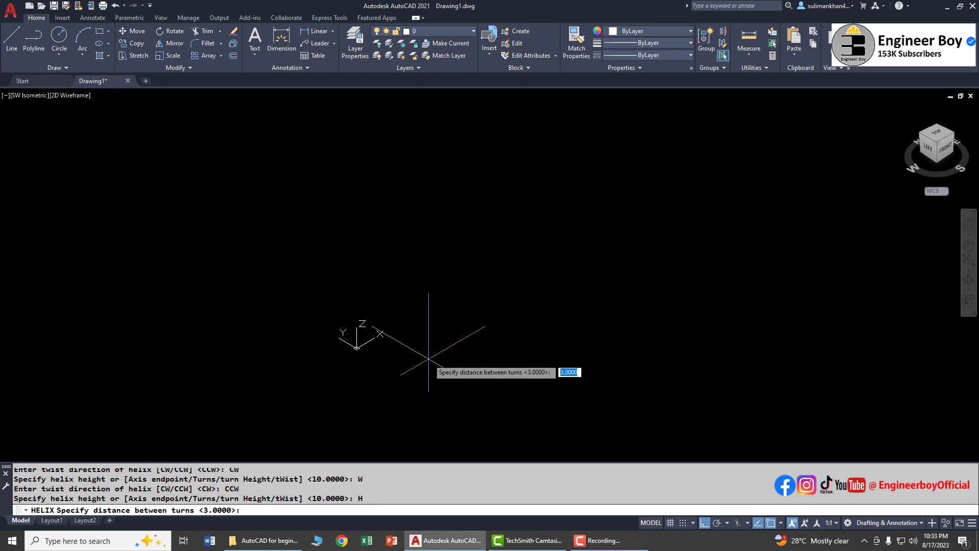
Set 4 units between turns and complete the helix at a height of 20
text(4)
key(Return)
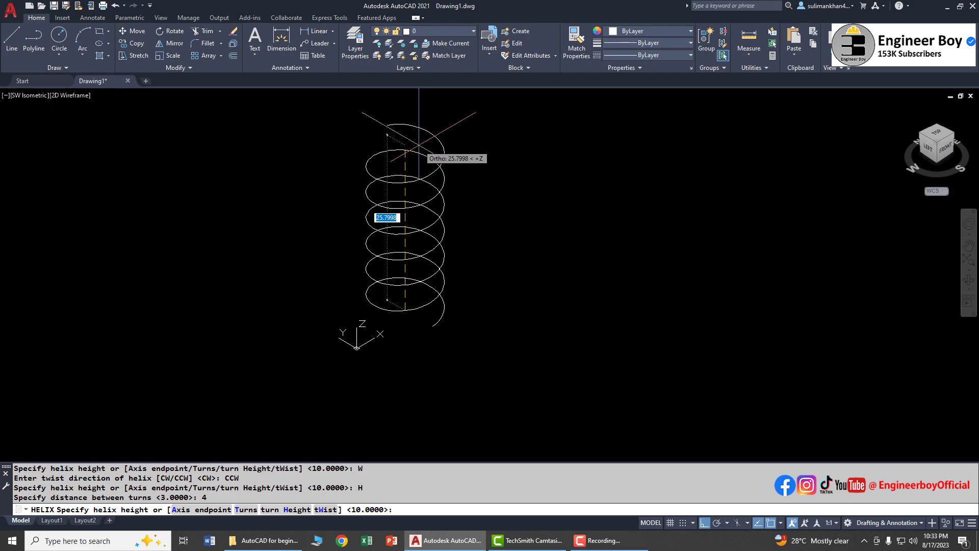
text(3)
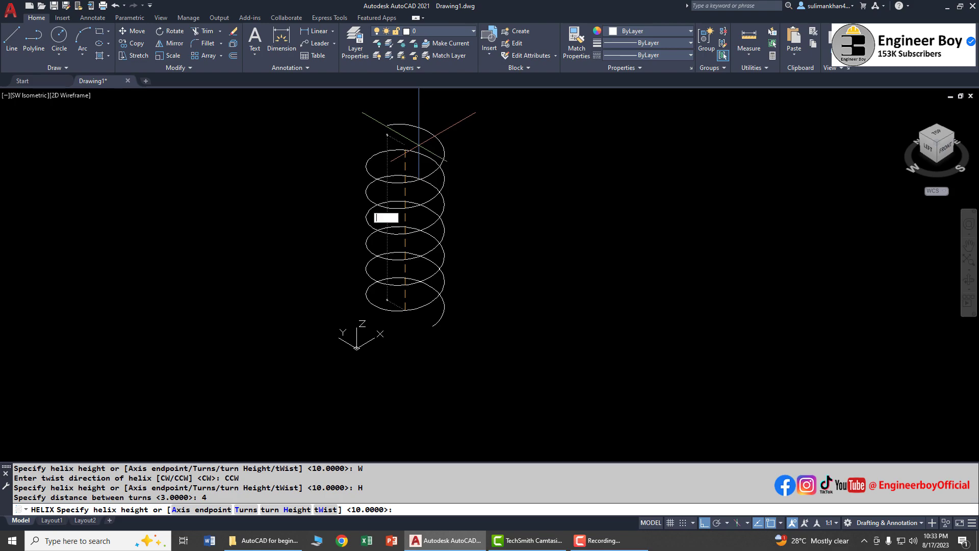
key(Return)
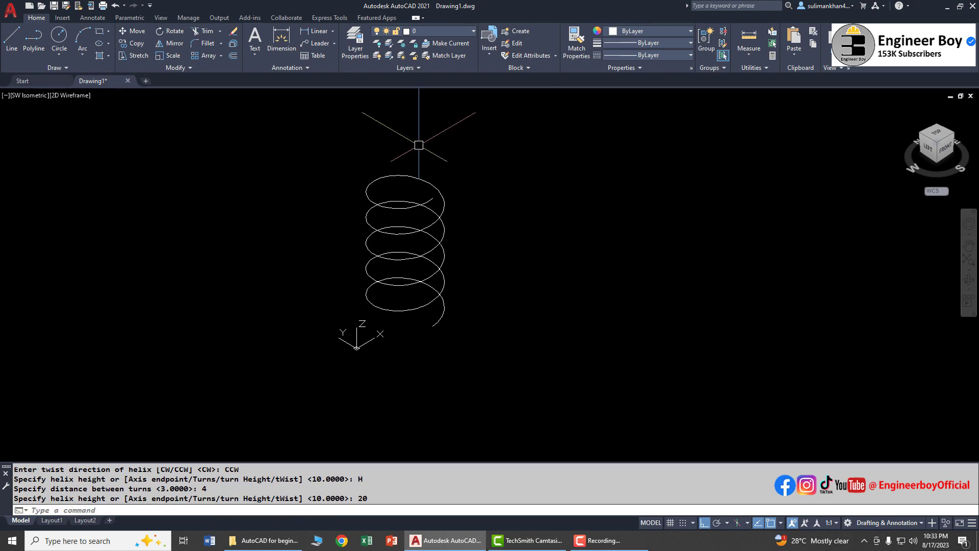
Window-select the five-coil helix and relocate it with MOVE using a base point and second point
scroll(405, 186, up, 2)
middle_drag(404, 186, 341, 179)
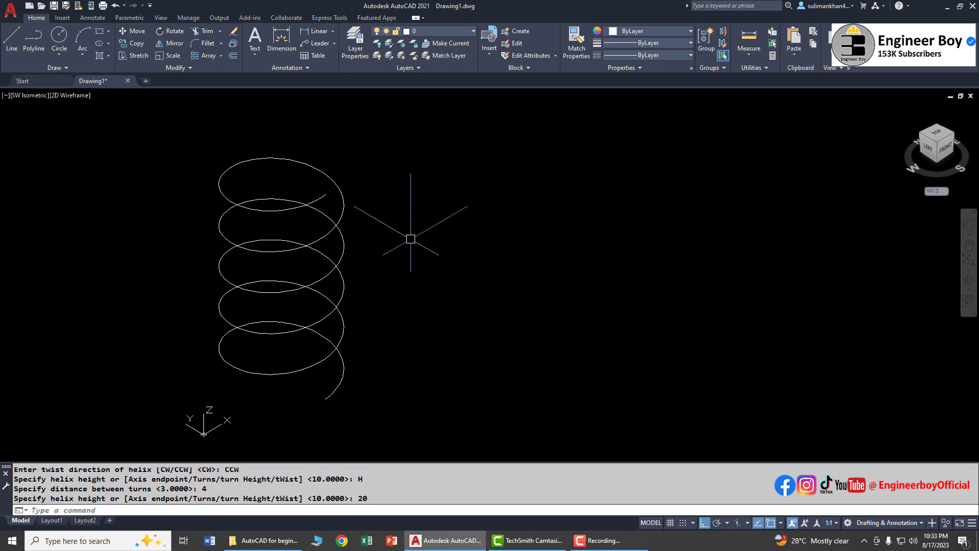
click(408, 230)
click(292, 303)
text(M)
key(Return)
click(391, 290)
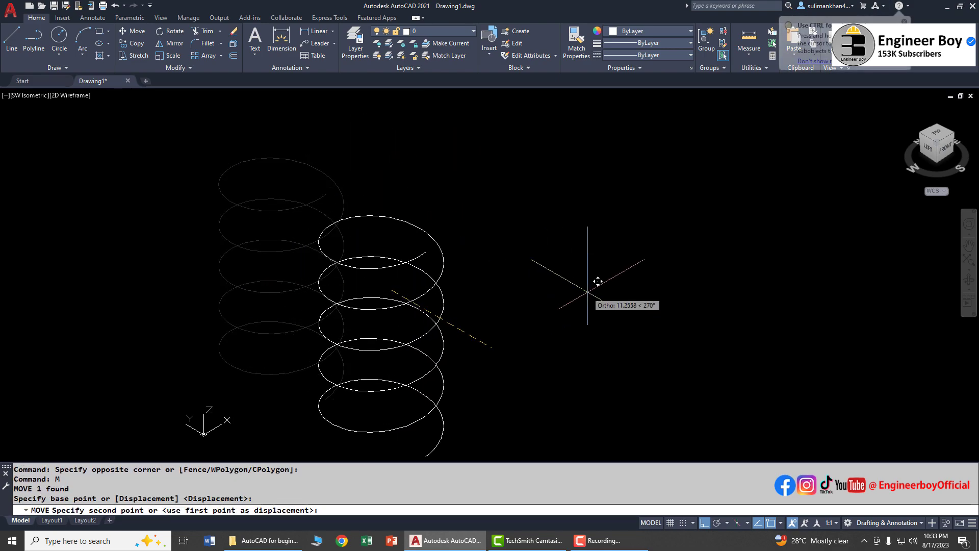
click(452, 253)
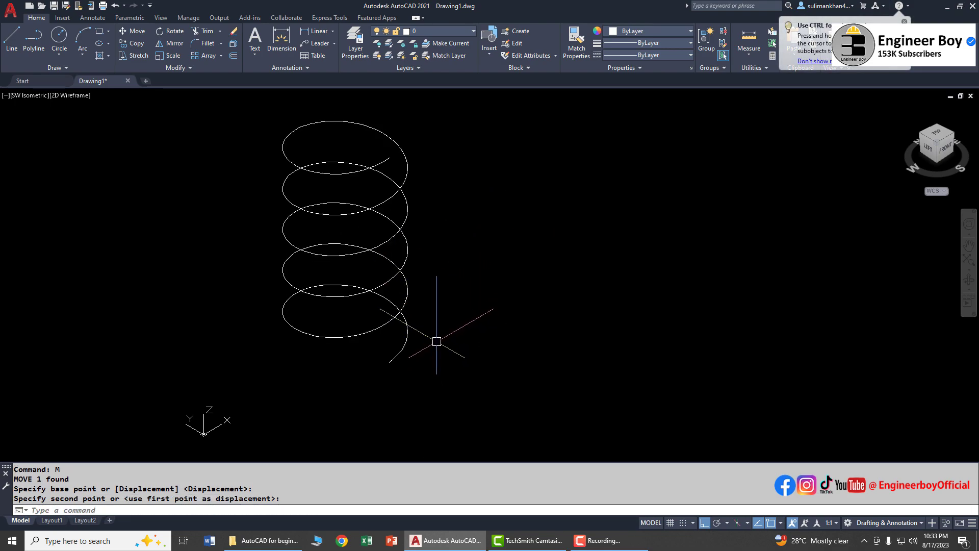
text(C)
key(Return)
Draw a small circle at the helix's lower end as the spring's cross-section profile
click(412, 371)
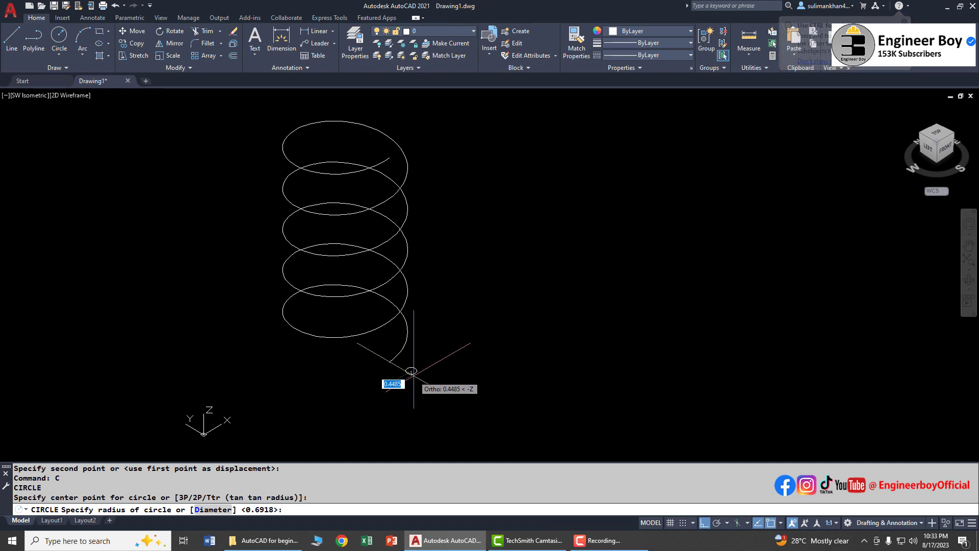
click(413, 372)
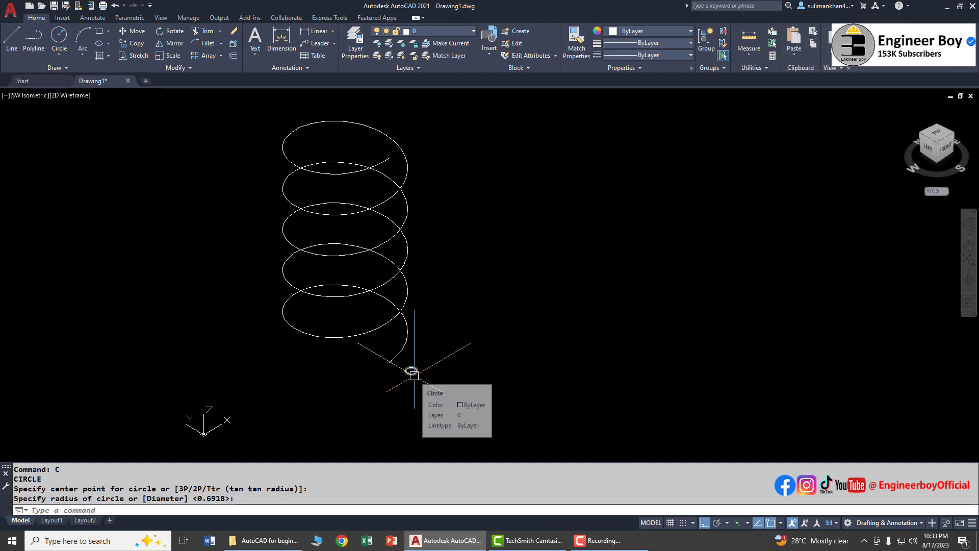
text(SWe)
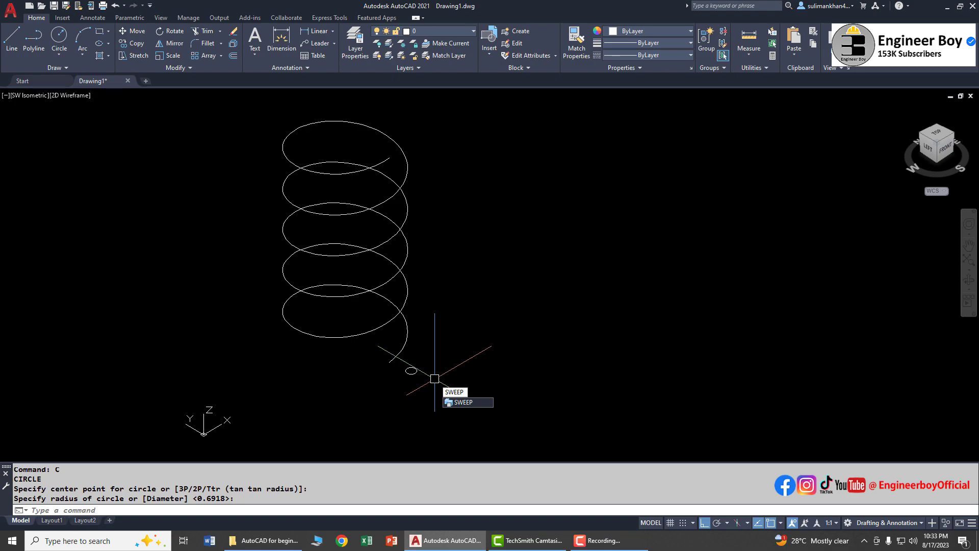
Sweep the small circle along the helix path to form the coiled spring solid
key(Return)
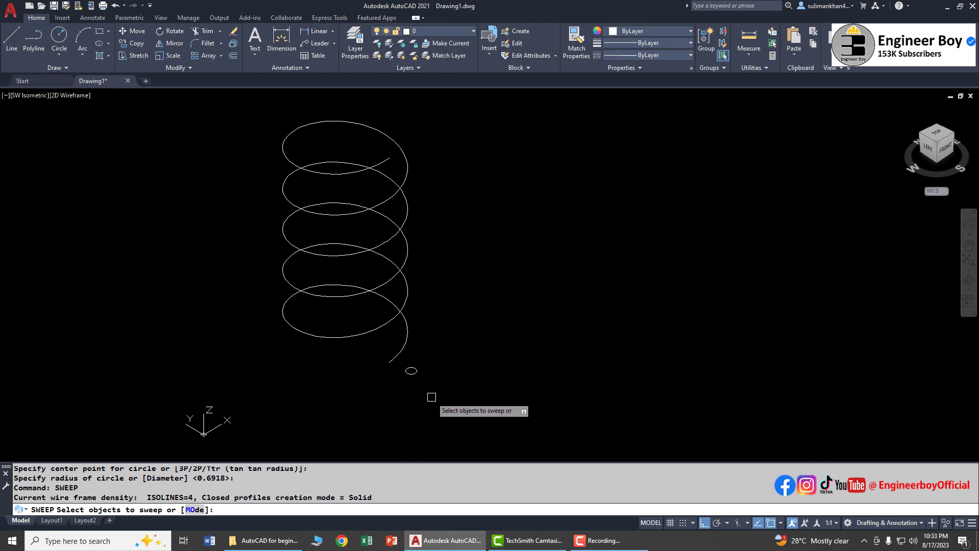
click(412, 371)
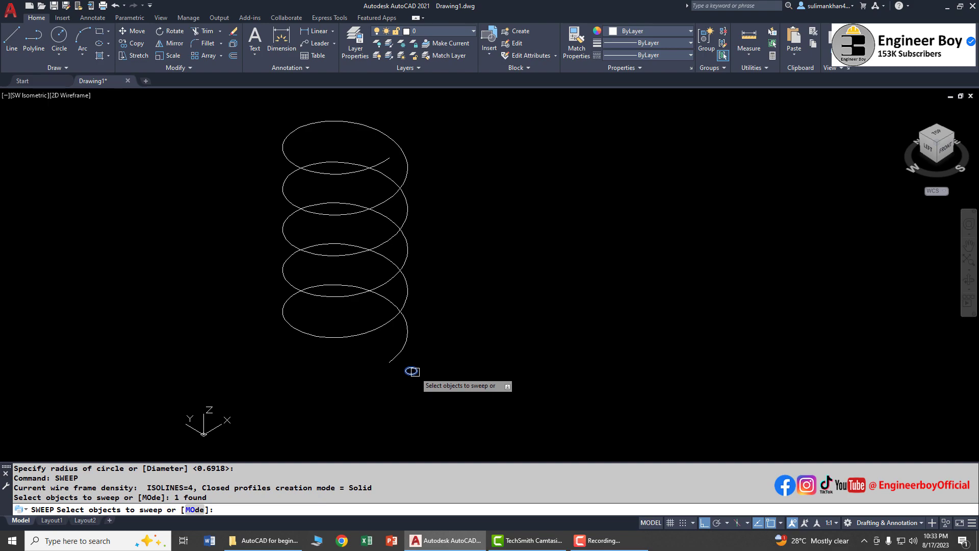
key(Return)
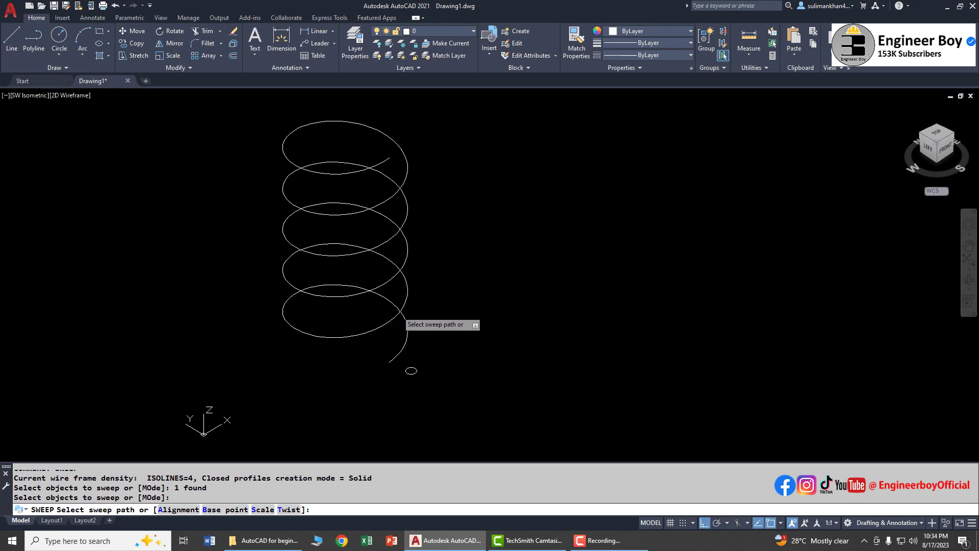
click(397, 310)
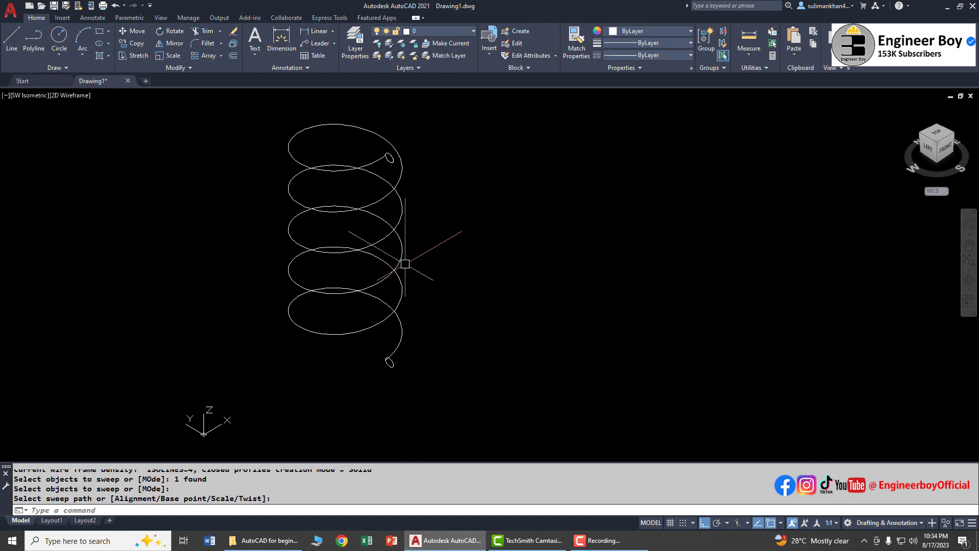
middle_drag(426, 300, 450, 321)
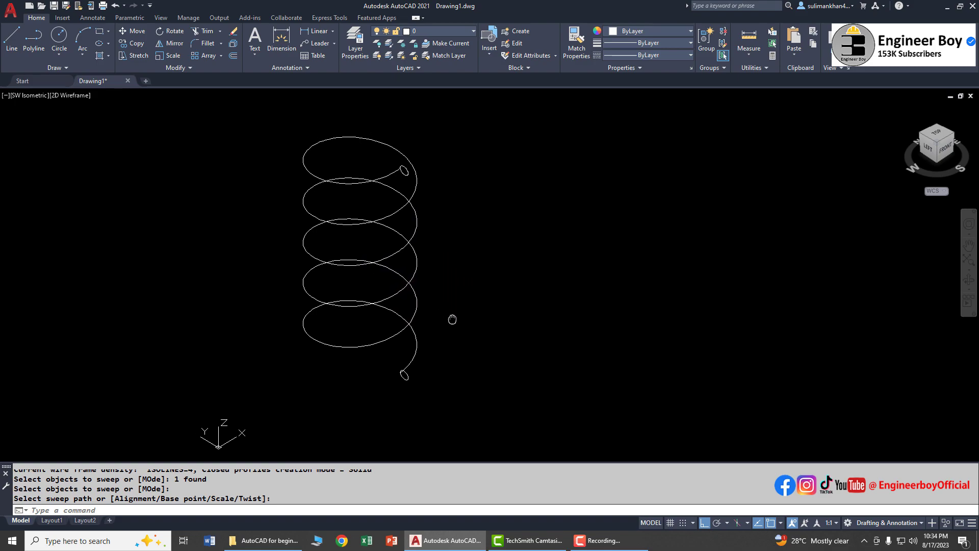
click(75, 96)
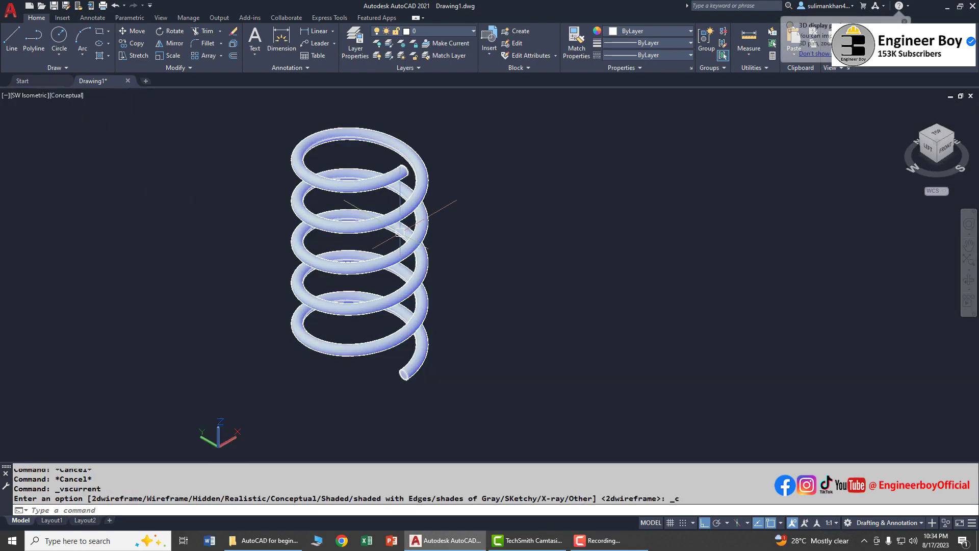
Orbit the spring to a near-front view with 3DORBIT
text(o)
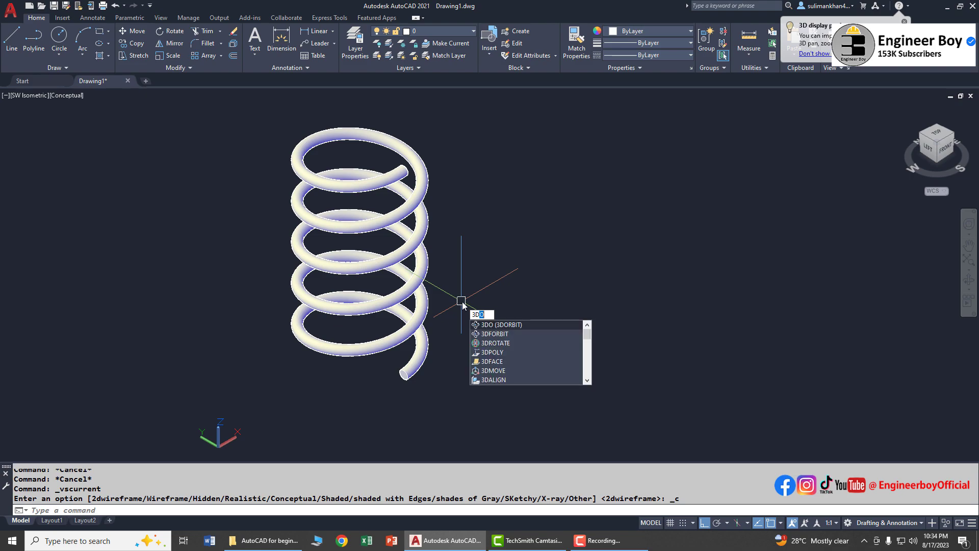
key(Return)
drag(457, 300, 324, 235)
key(Escape)
Undo the orbit, shading change, pan and sweep, leaving the wireframe helix and circle
key(ctrl+z)
key(ctrl+z)
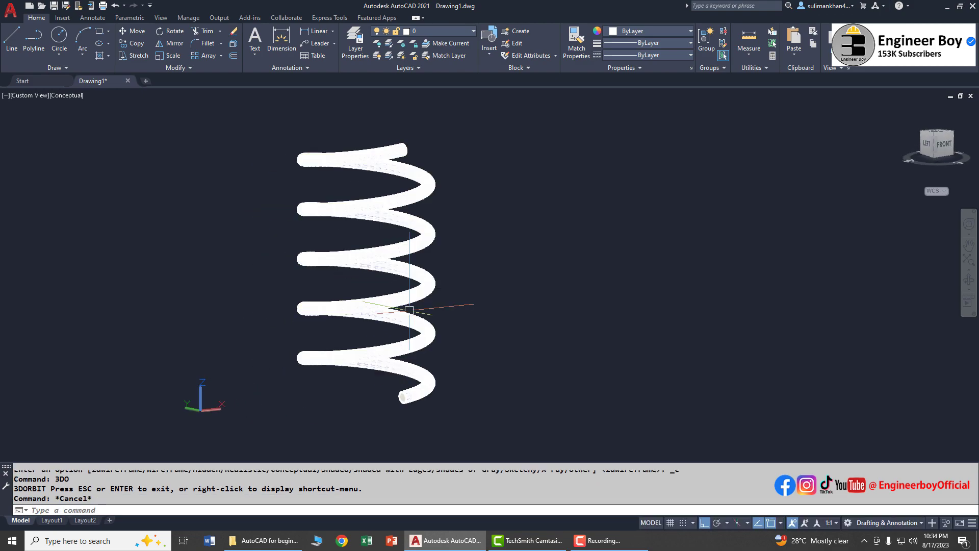
key(ctrl+z)
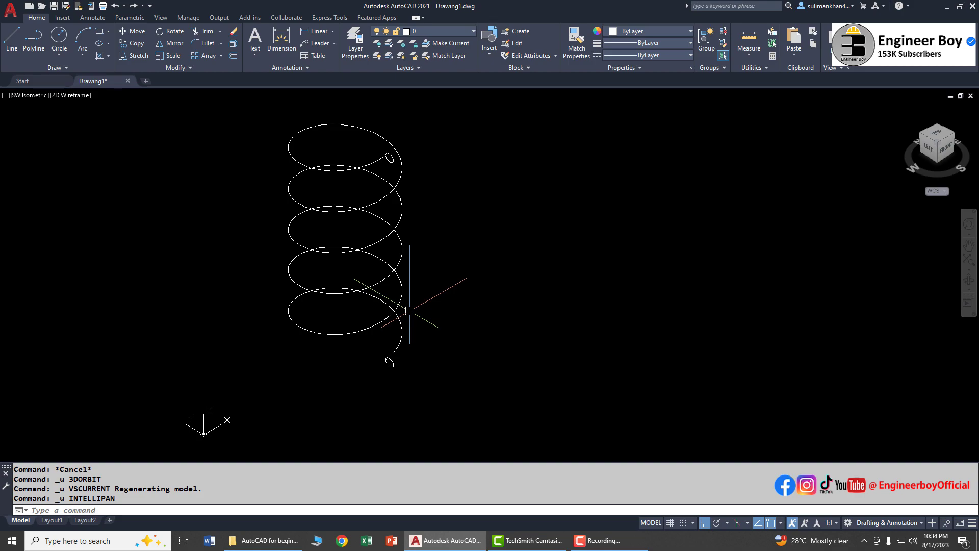
key(ctrl+z)
Erase the small circle below the helix
click(413, 367)
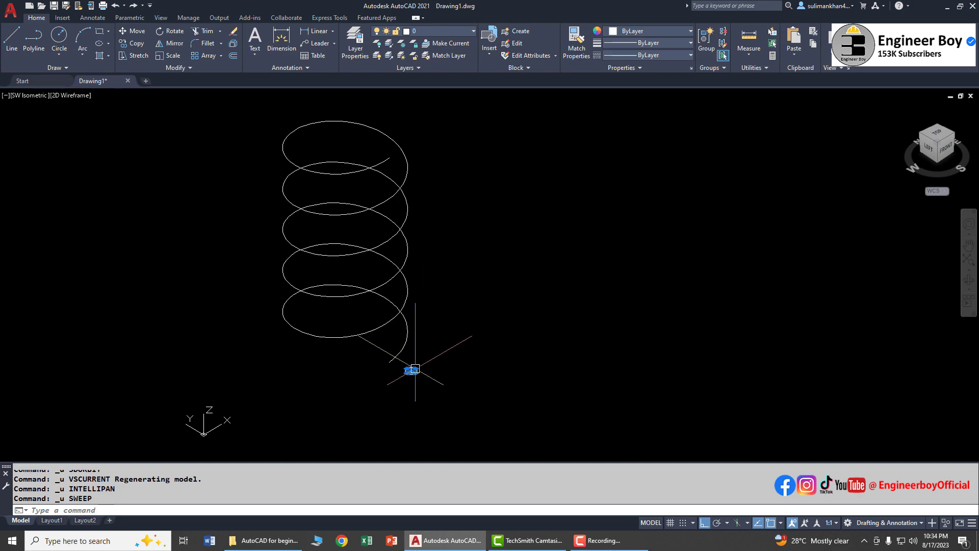
text(E)
key(Return)
Draw a revision cloud profile near the helix's lower end
scroll(403, 374, up, 5)
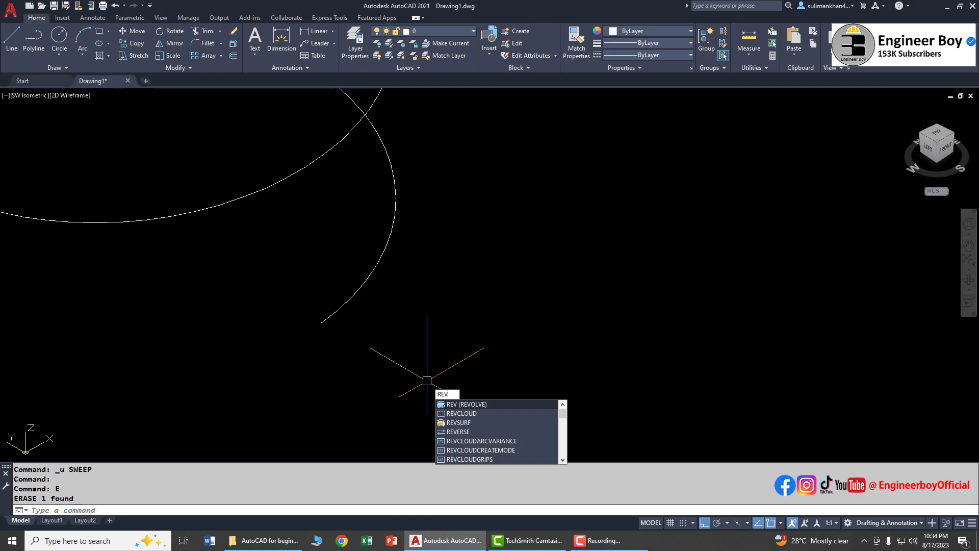
click(451, 412)
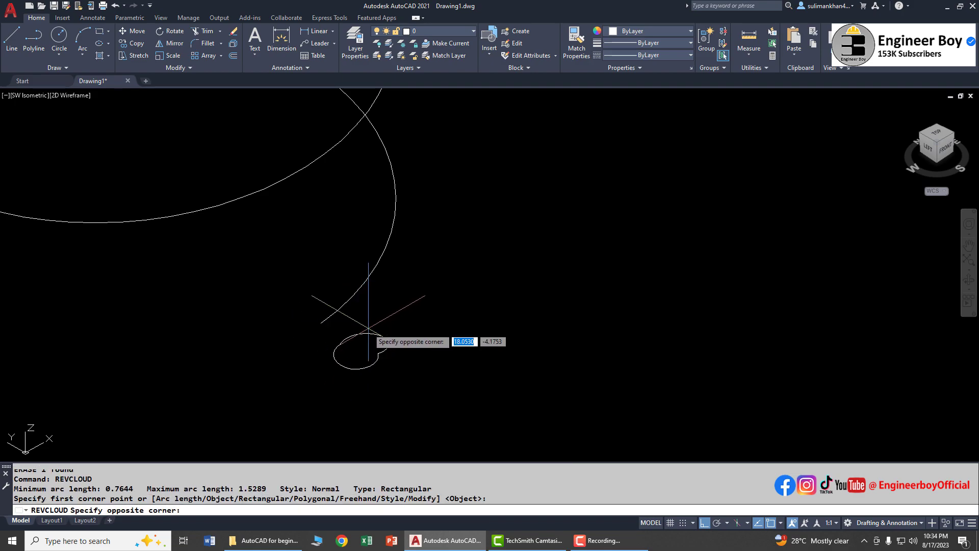
scroll(424, 297, down, 2)
scroll(420, 304, up, 3)
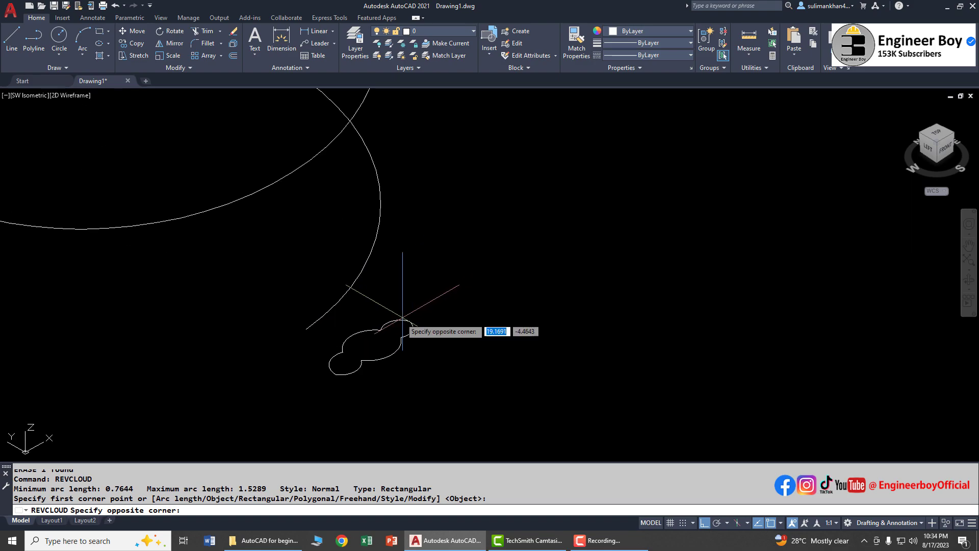
click(374, 331)
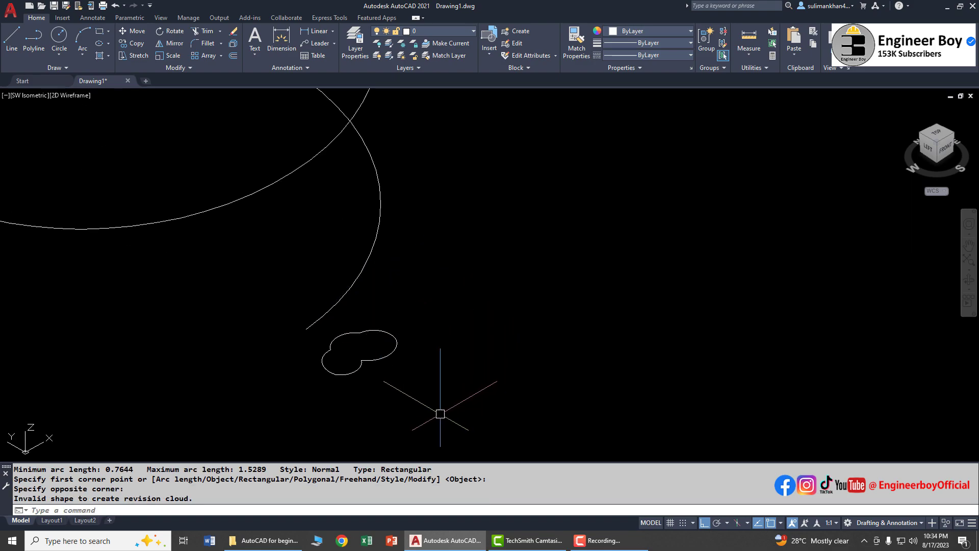
key(Escape)
key(Escape)
scroll(403, 408, down, 4)
scroll(407, 410, up, 3)
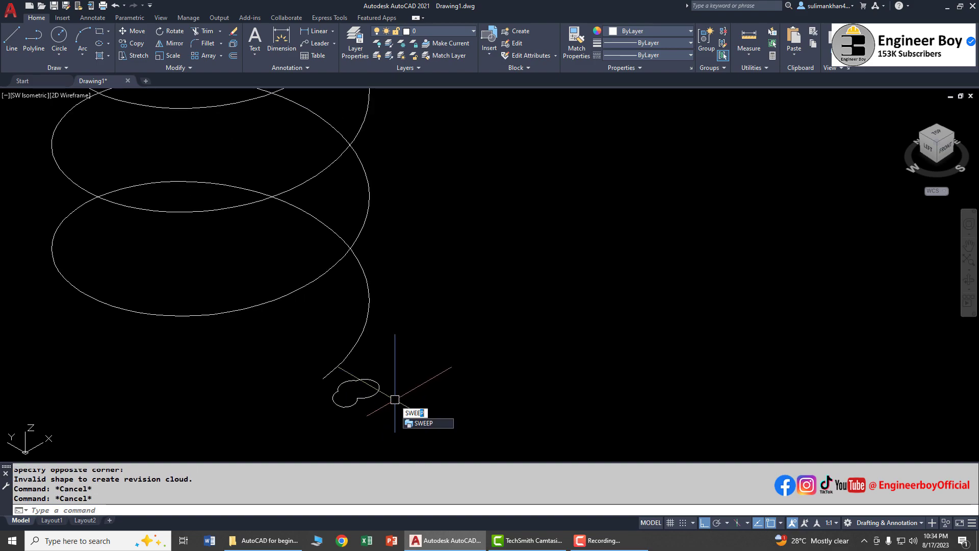
click(419, 424)
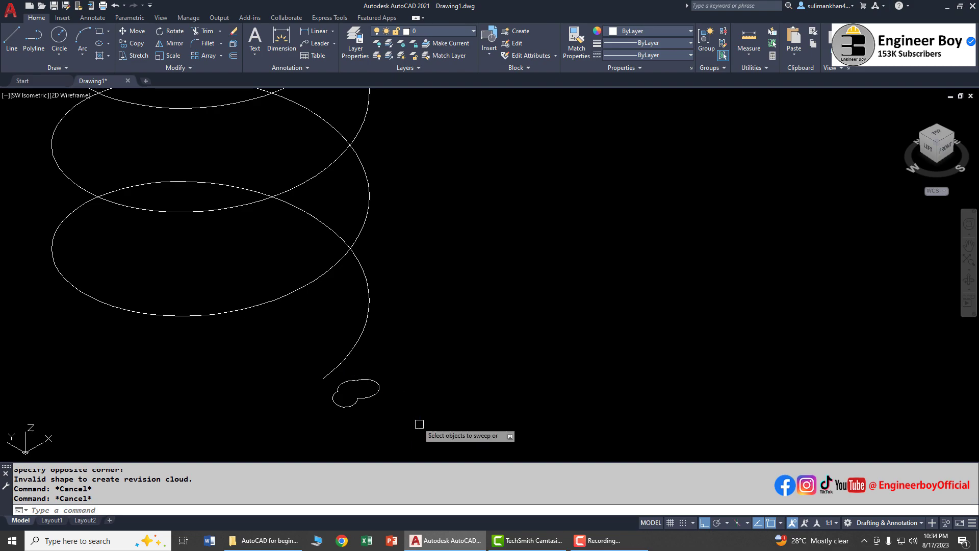
Sweep the cloud profile along the helix path, then zoom out to view the coiled solid
click(375, 393)
key(Return)
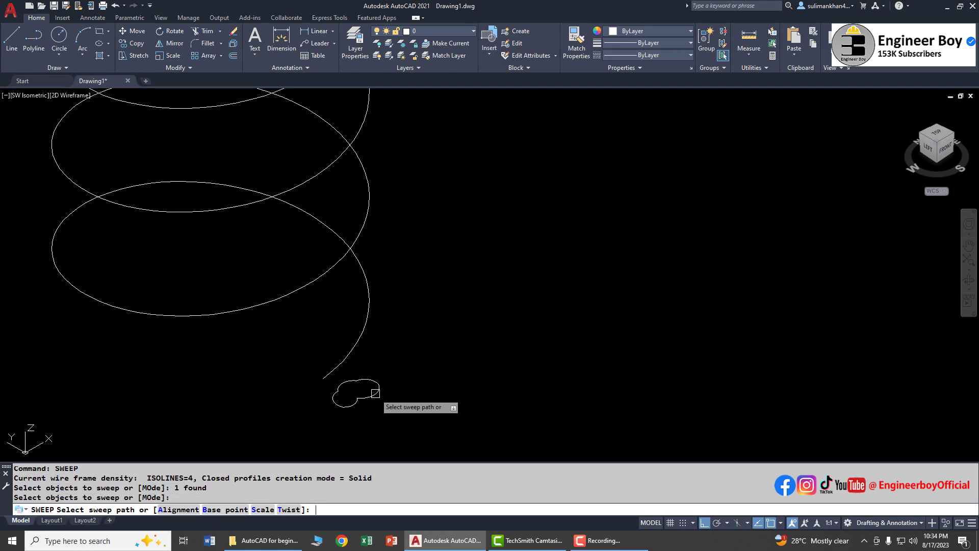
click(365, 330)
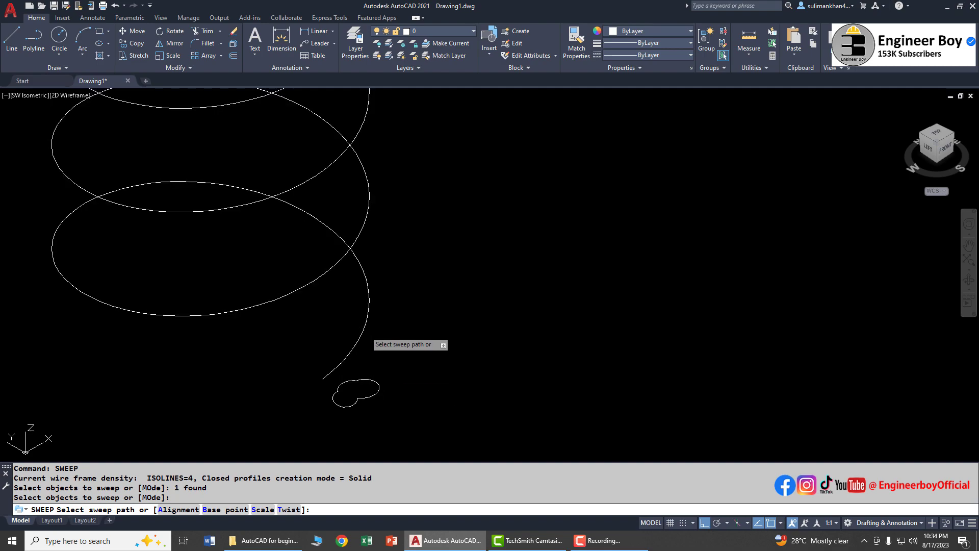
scroll(409, 374, down, 4)
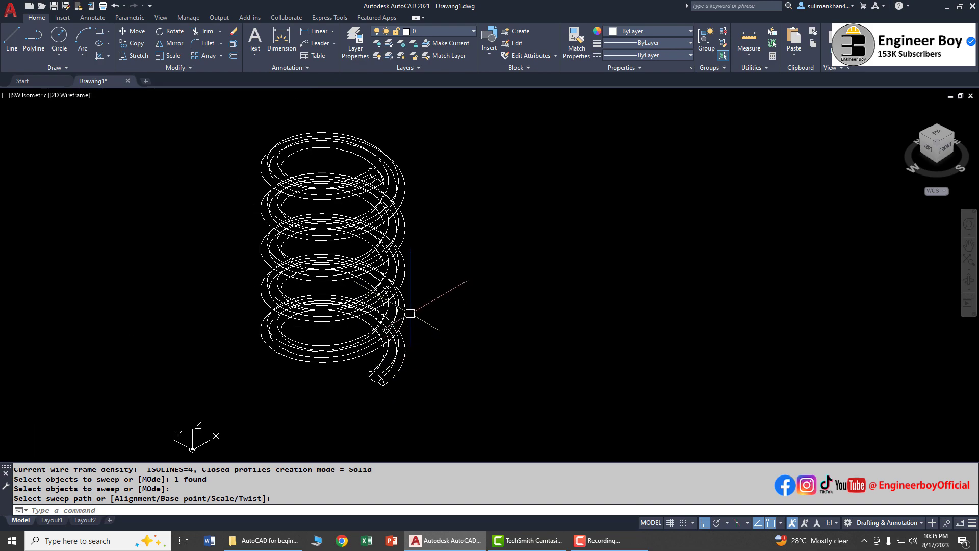
Shade the spring in Realistic style and orbit it to a near-front view
click(69, 96)
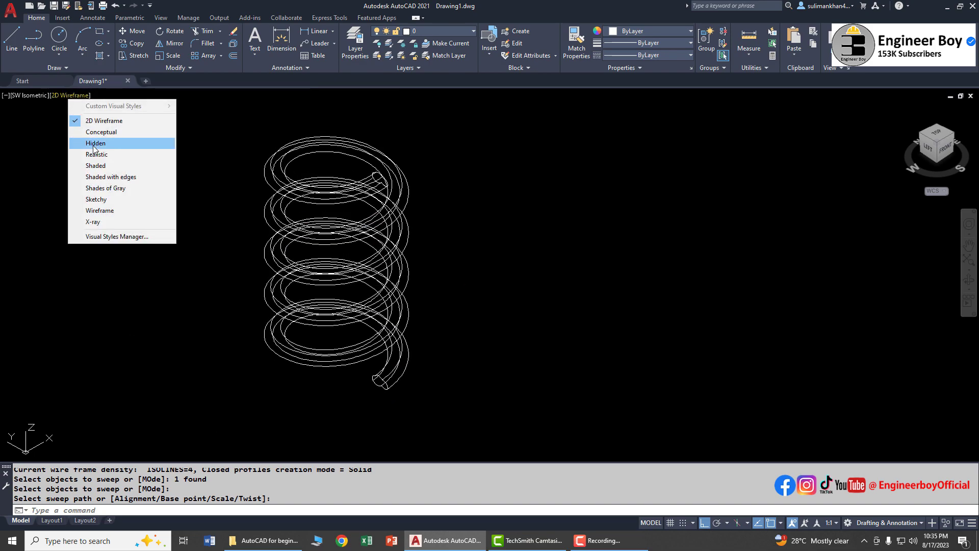
click(98, 152)
scroll(366, 393, up, 5)
scroll(421, 389, down, 3)
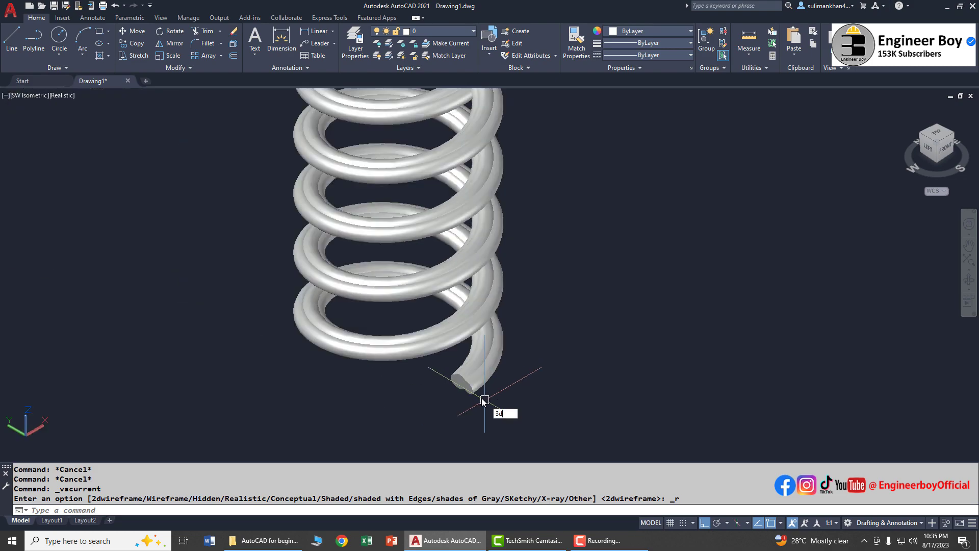
shift+middle_drag(484, 399, 438, 336)
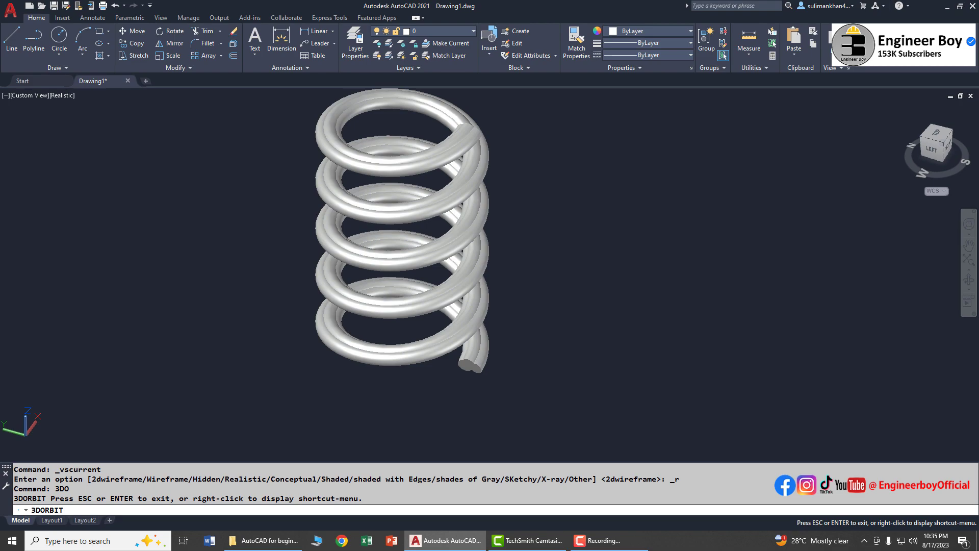
Switch the spring to Conceptual style and orbit it with 3DO to a new angle
click(63, 97)
click(94, 132)
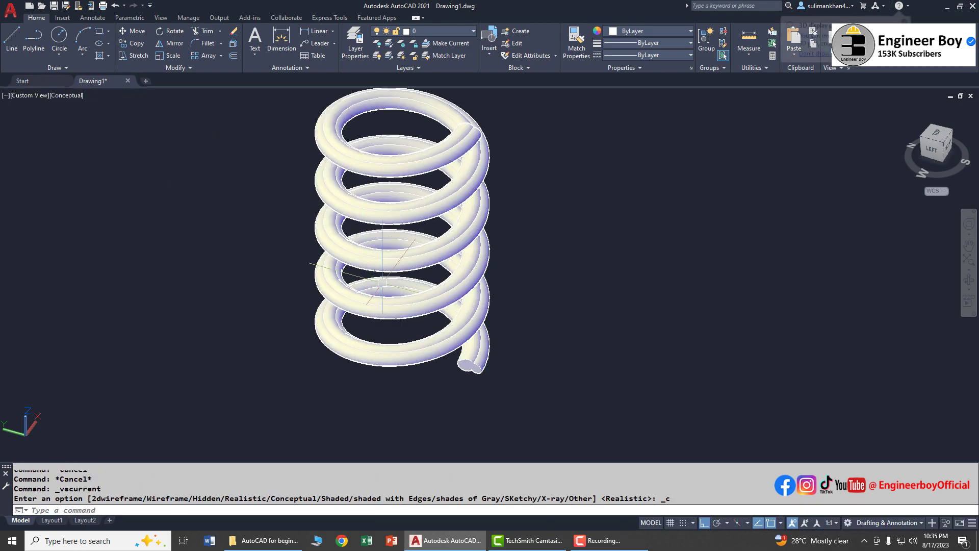
key(Escape)
key(Escape)
text(3DO)
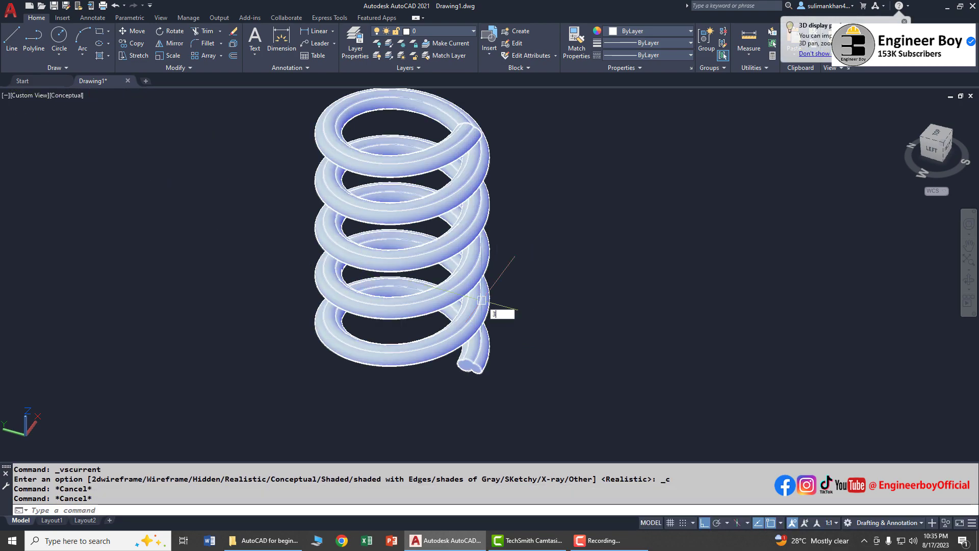
key(Return)
drag(481, 300, 286, 291)
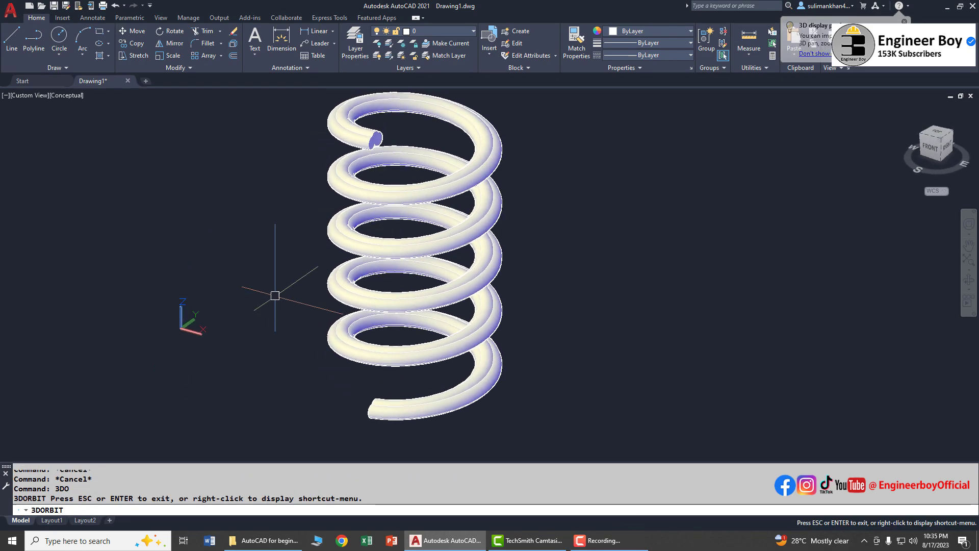
key(Escape)
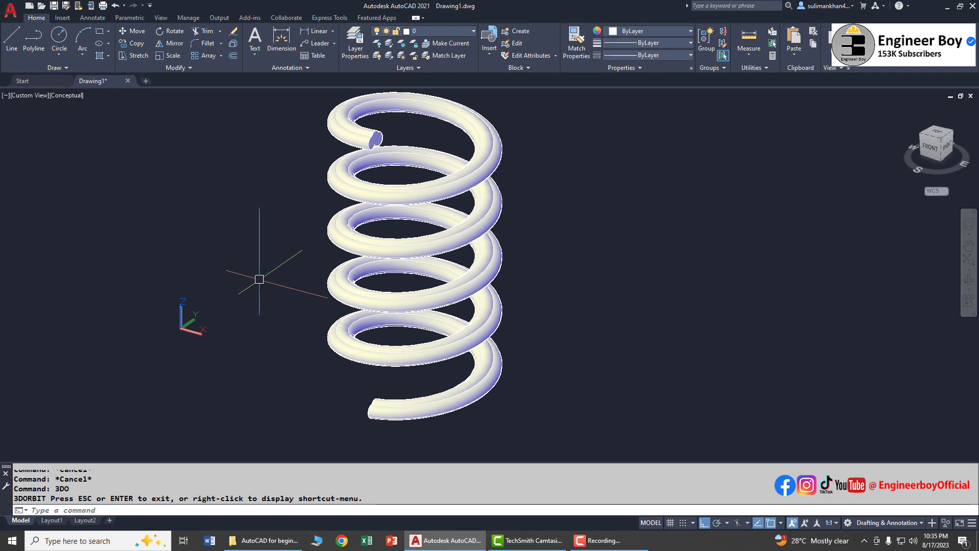